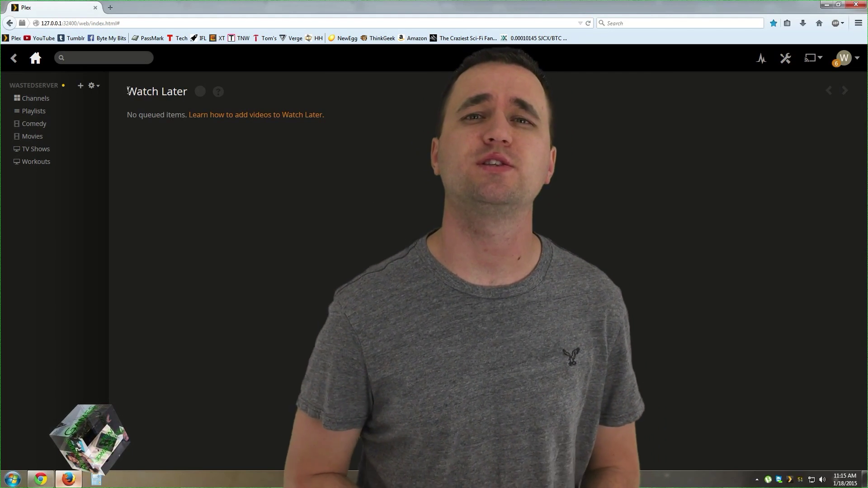
Step: Open the Watch Later help and add the Plex It! bookmarklet to the browser's bookmarks bar
left_click_drag(128, 91, 191, 102)
left_click(235, 109)
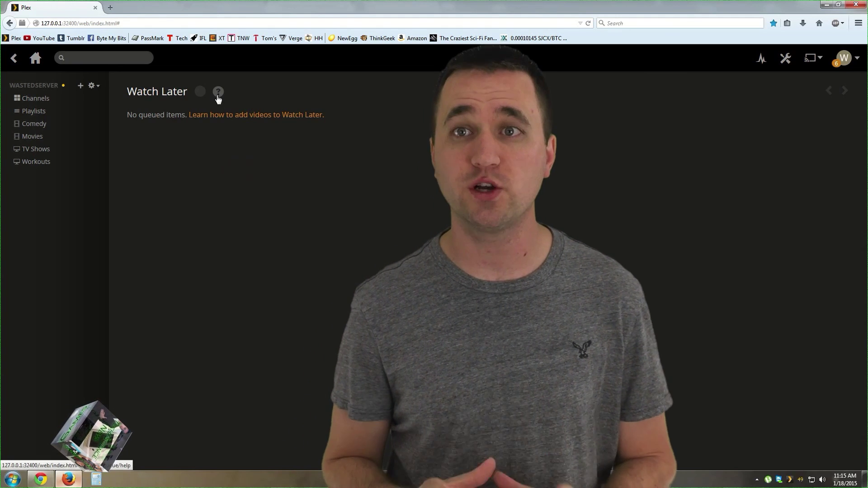
left_click(217, 95)
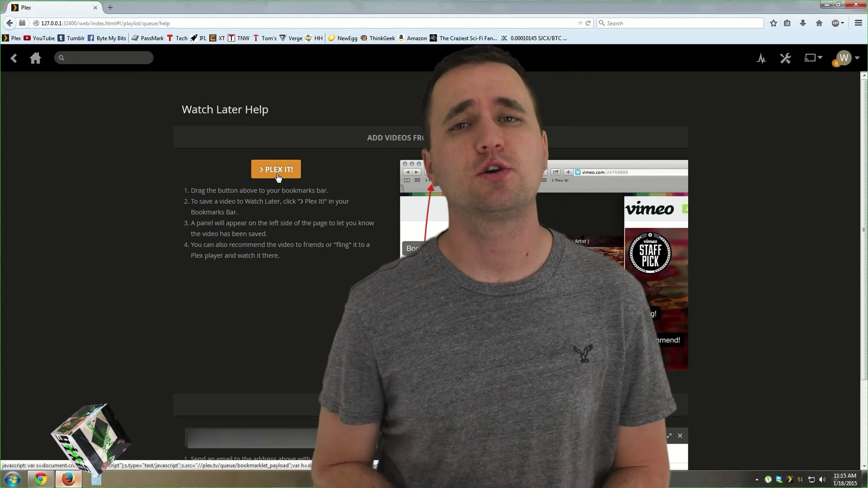
left_click_drag(277, 176, 27, 42)
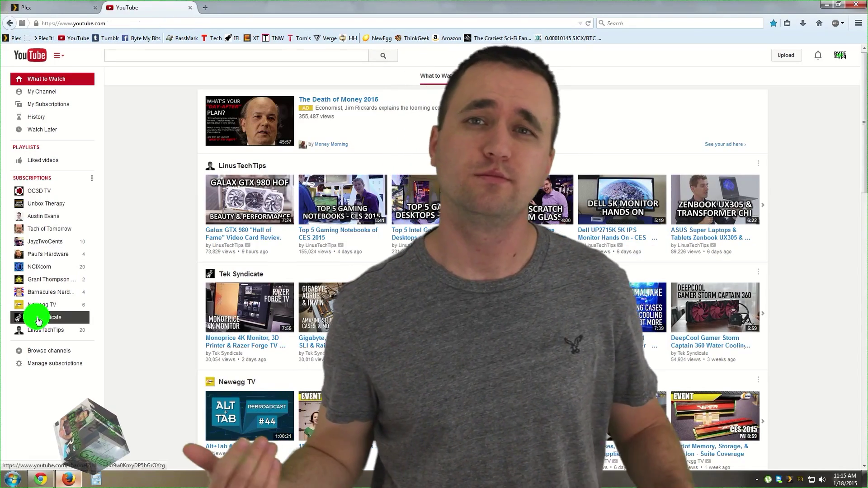
Step: Open the Linux workstation build video from Tek Syndicate's YouTube uploads and save it to Watch Later with Plex It!
left_click(39, 321)
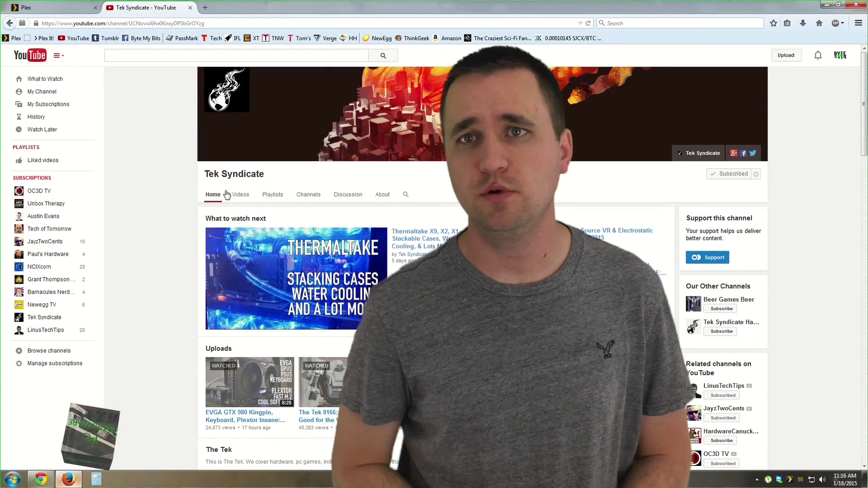
left_click(236, 195)
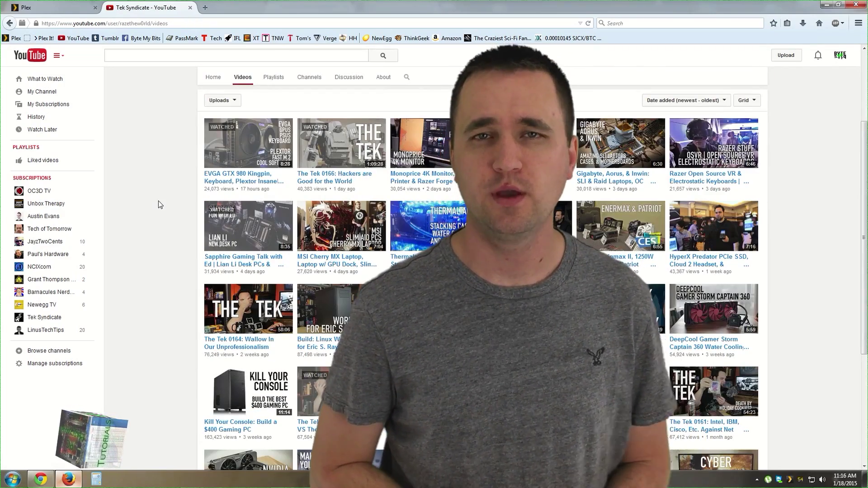
scroll(146, 205, "down", 2)
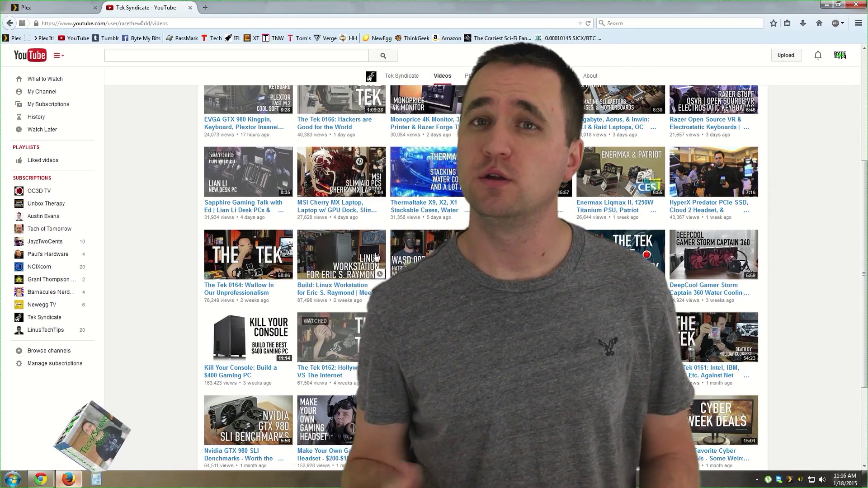
left_click(350, 265)
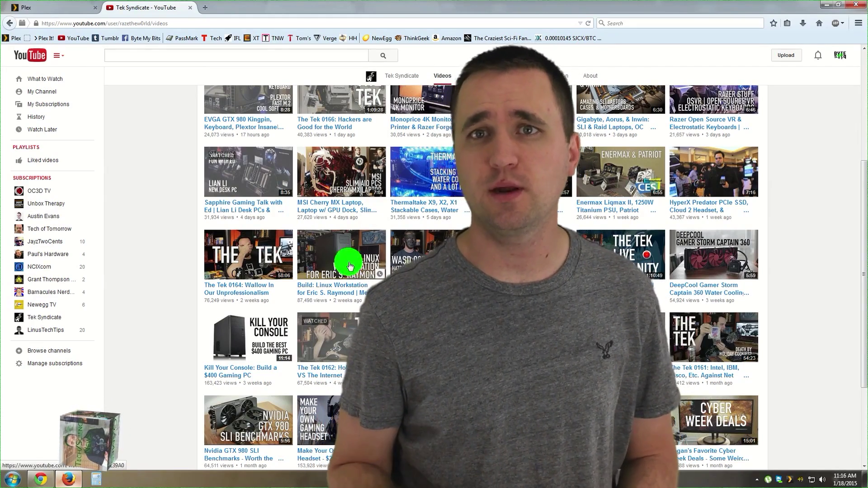
left_click(39, 40)
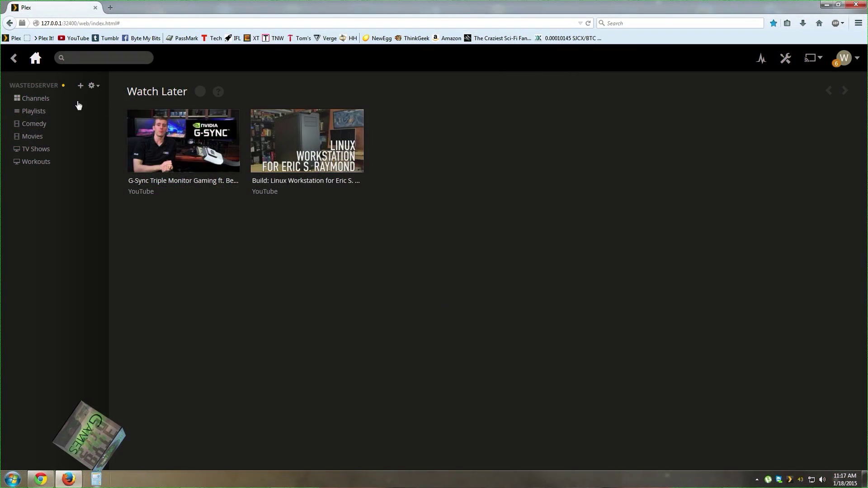
Step: Install the South Park channel from the Most Popular section of the Channel Directory
left_click(35, 100)
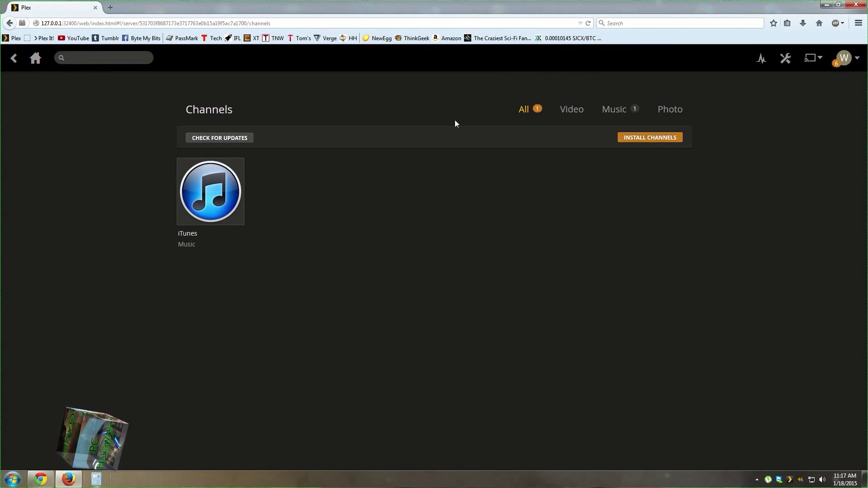
left_click(650, 139)
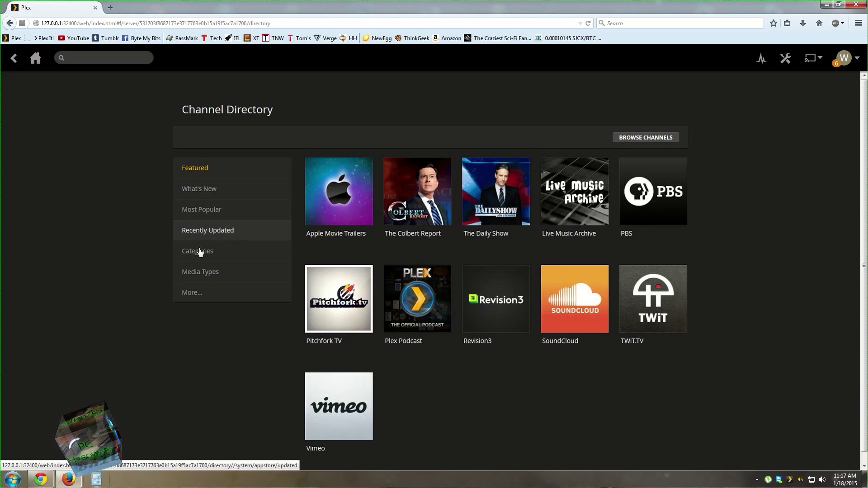
left_click(199, 210)
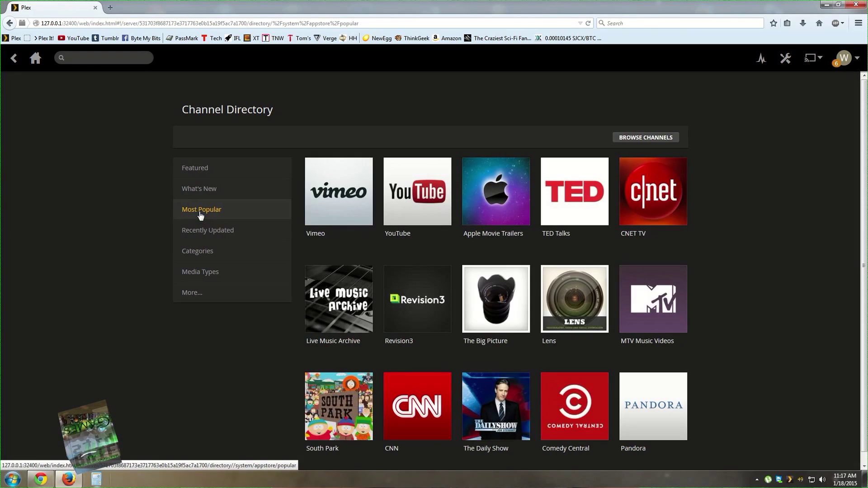
scroll(295, 269, "down", 1)
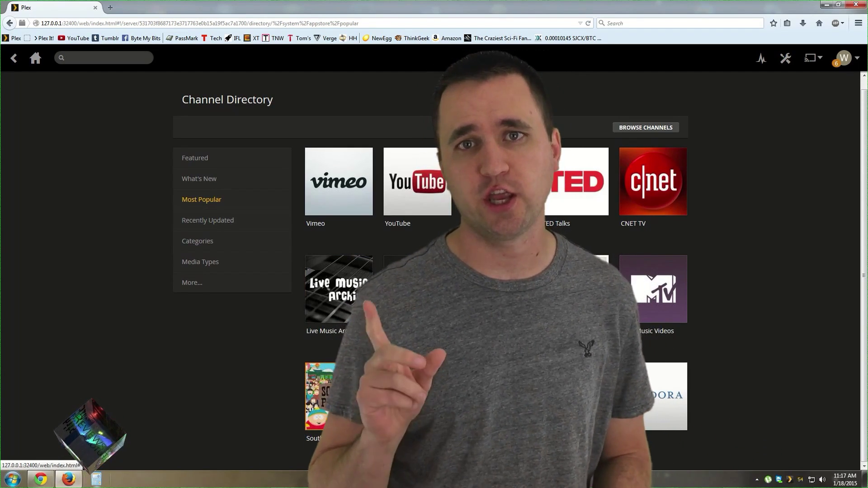
left_click(318, 393)
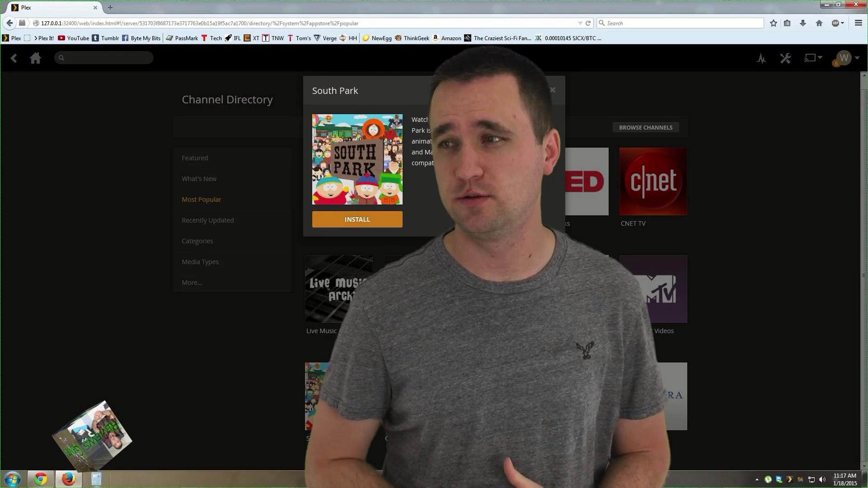
left_click(357, 219)
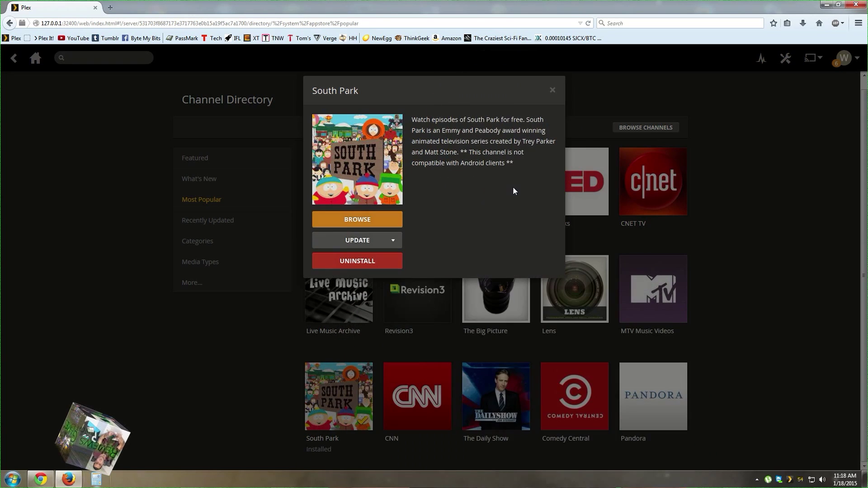
Step: Close the channel details, return to the installed channels and browse the South Park channel
left_click(553, 93)
left_click(35, 59)
left_click(18, 96)
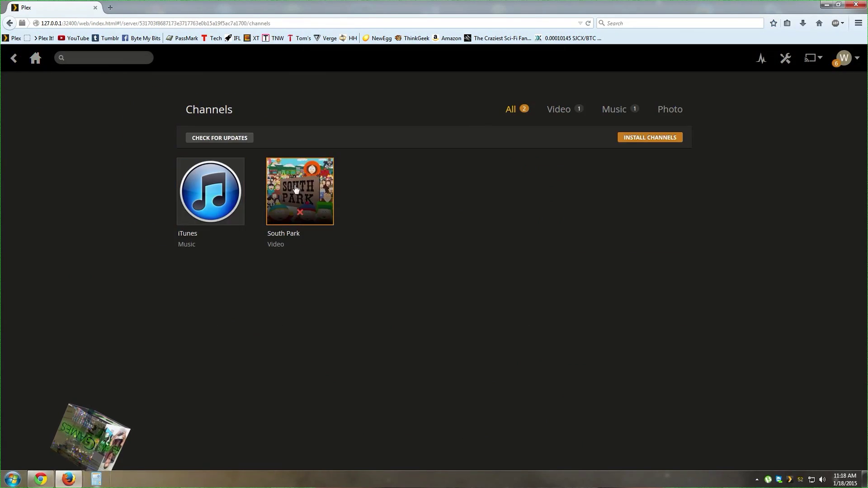
left_click(296, 188)
left_click(35, 272)
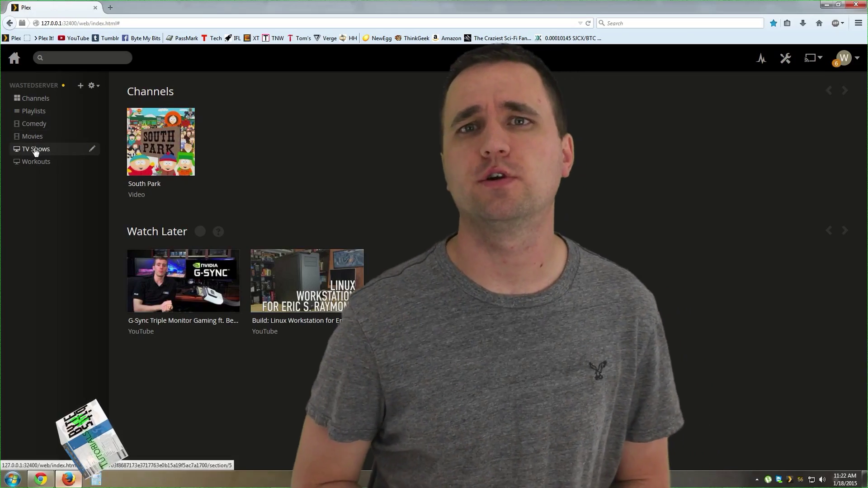
Step: Open the episode Encounter at Farpoint (1) from Season 1 of Star Trek: The Next Generation in the TV Shows library
left_click(35, 150)
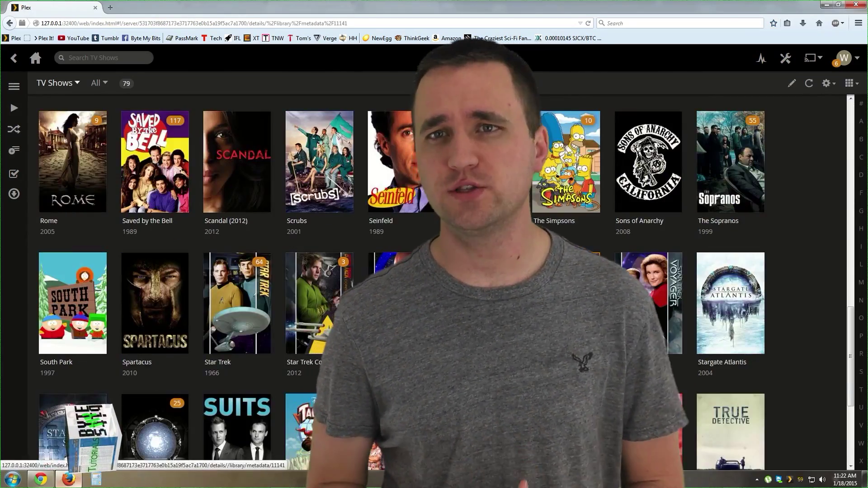
left_click(319, 289)
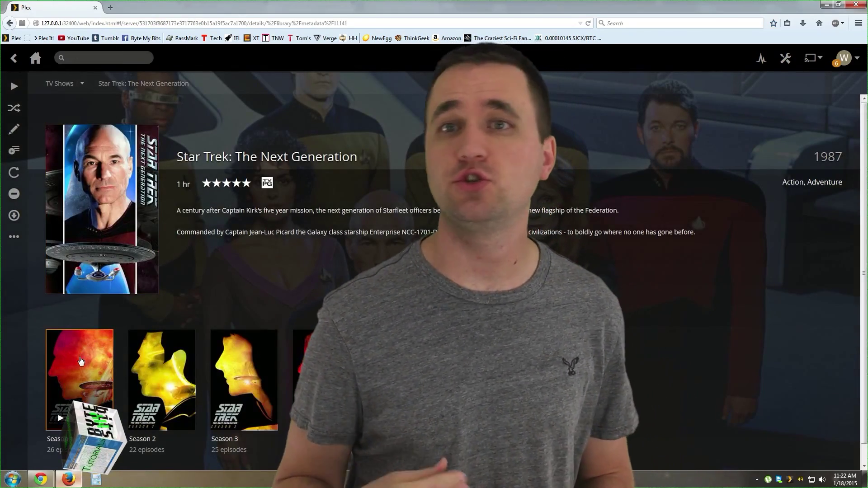
left_click(81, 361)
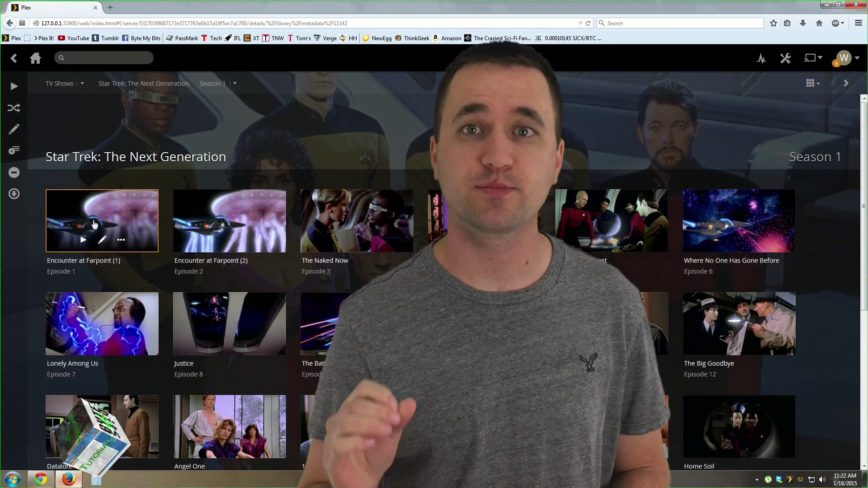
left_click(97, 207)
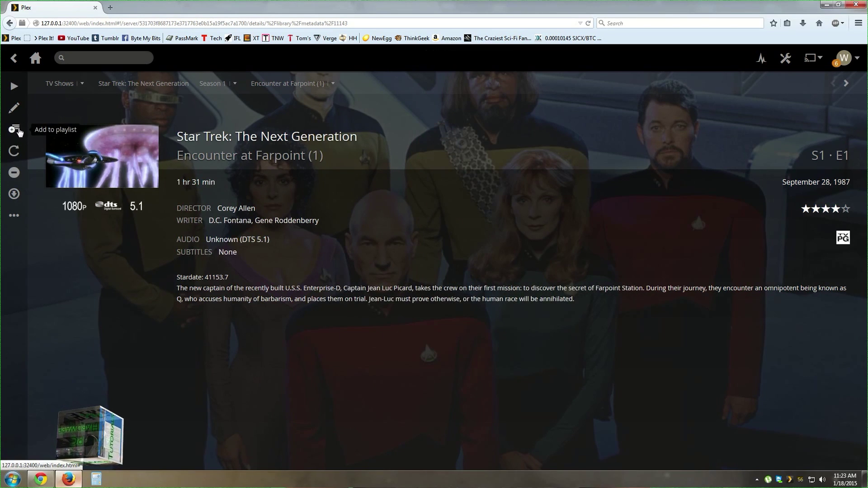
Step: Add the episode to a new playlist named "Something super-cool!"
left_click(18, 131)
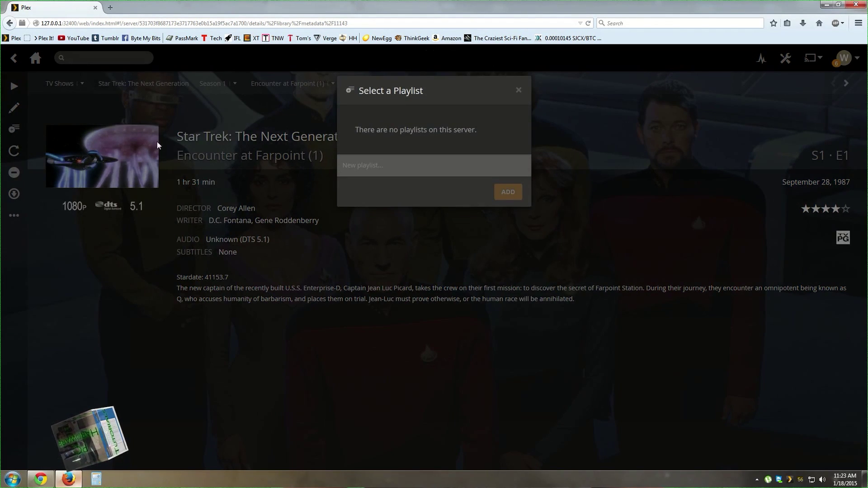
left_click(399, 168)
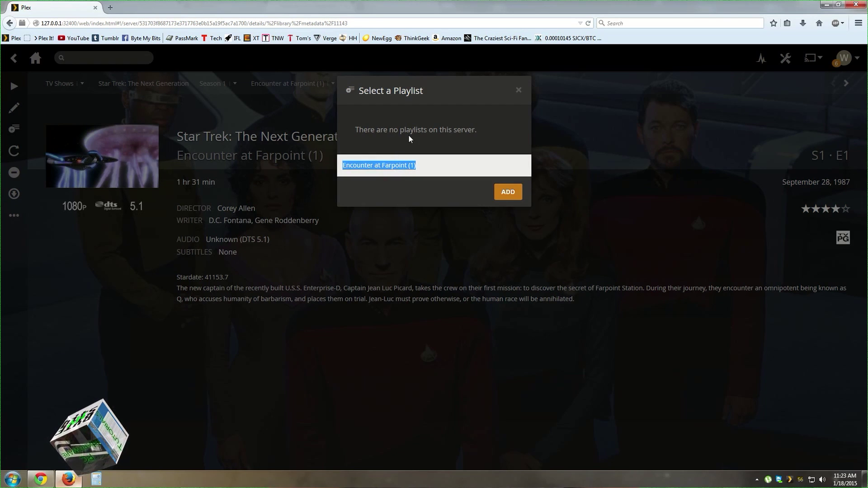
type("Something su")
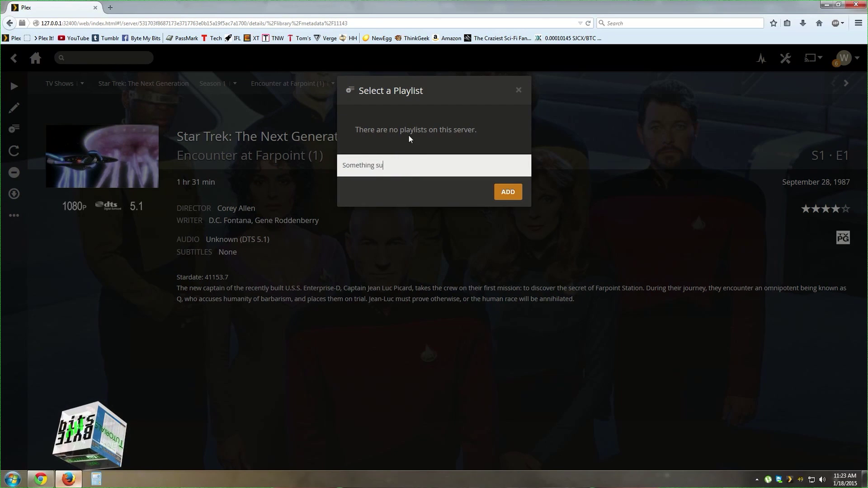
type("per-co")
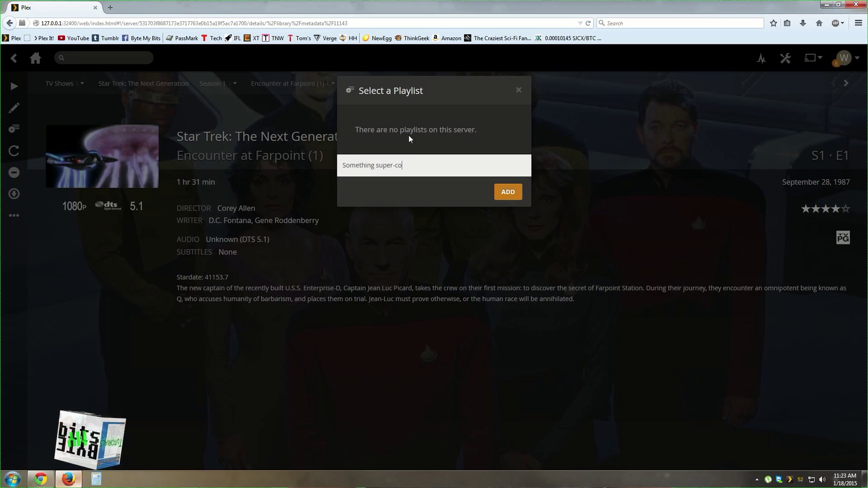
type("ol!")
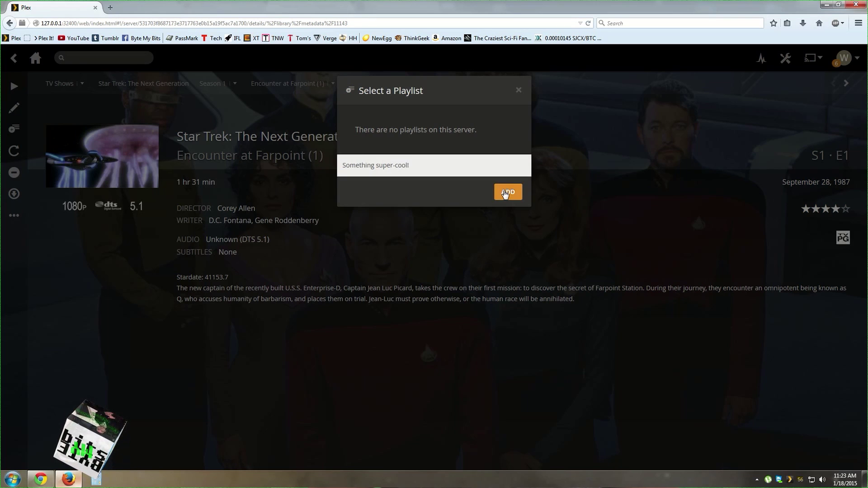
left_click(506, 192)
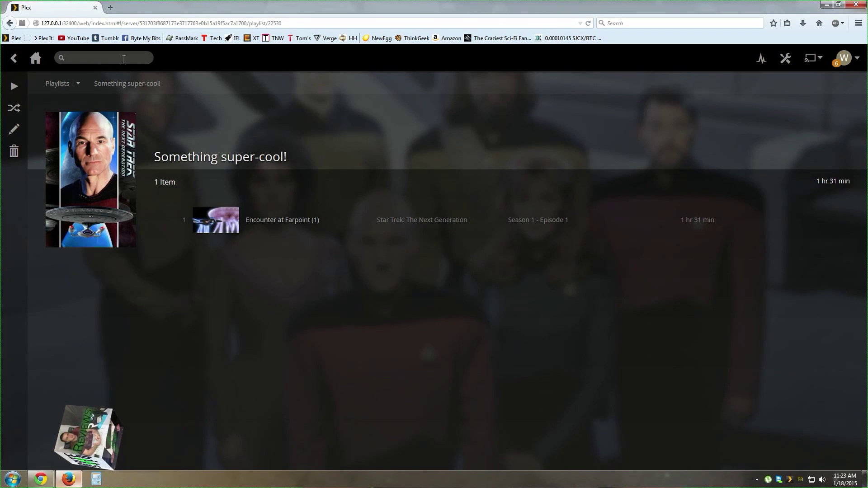
Step: Add the Star Trek Continues Season 1 episode Pilgrim of Eternity to the "Something super-cool!" playlist
left_click(36, 59)
left_click(35, 149)
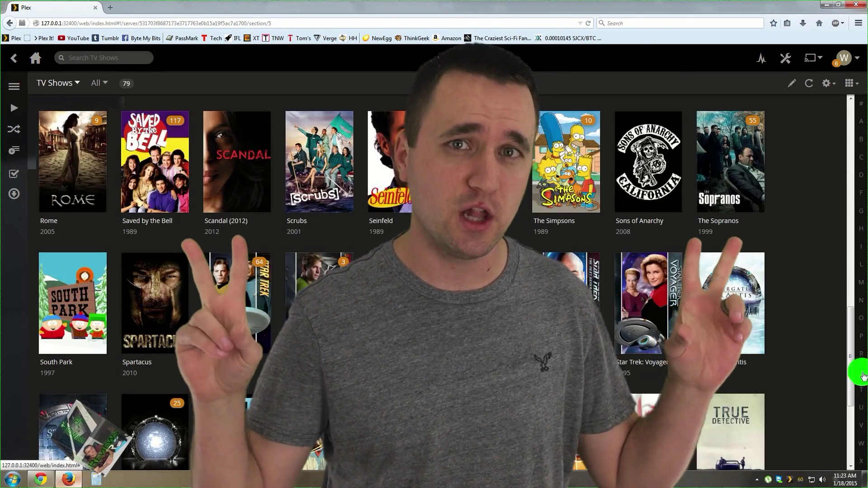
left_click(320, 301)
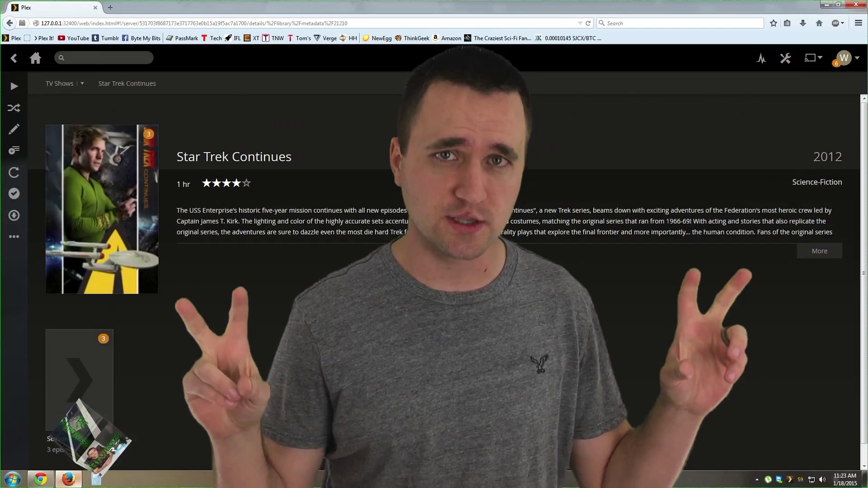
left_click(109, 357)
left_click(127, 193)
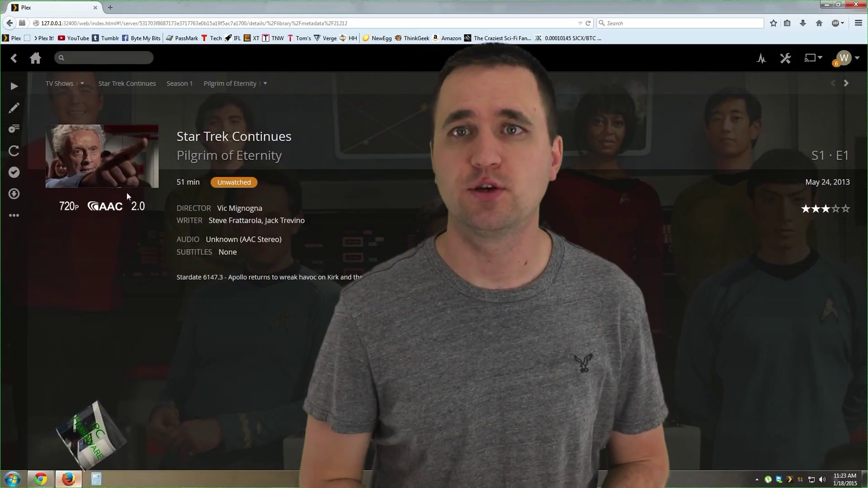
left_click(14, 129)
left_click(404, 118)
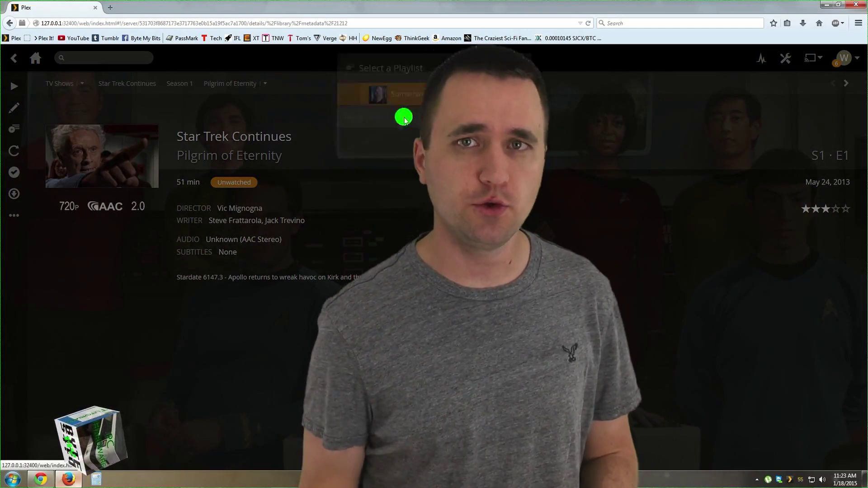
Step: Open the "Something super-cool!" playlist from the server's playlists and start playing it
left_click(36, 58)
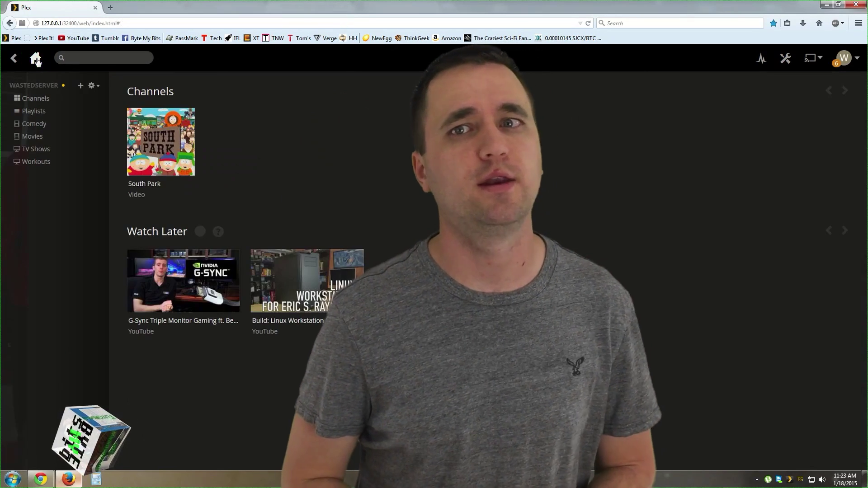
left_click(34, 111)
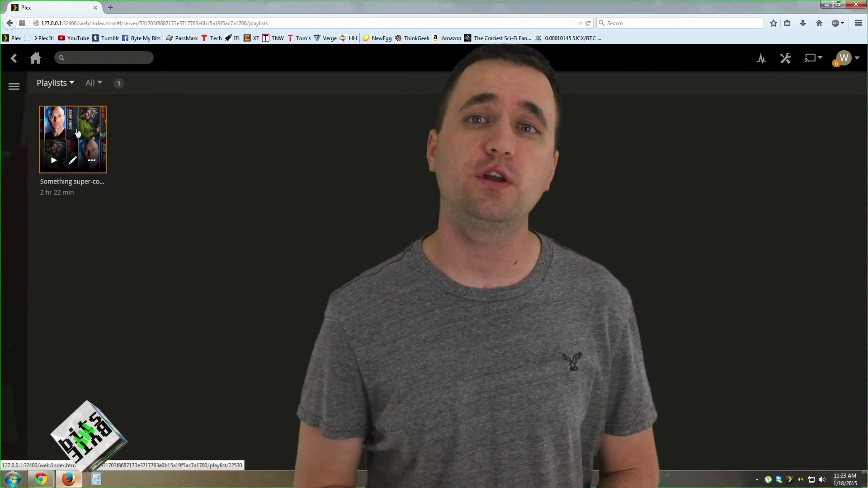
left_click(77, 132)
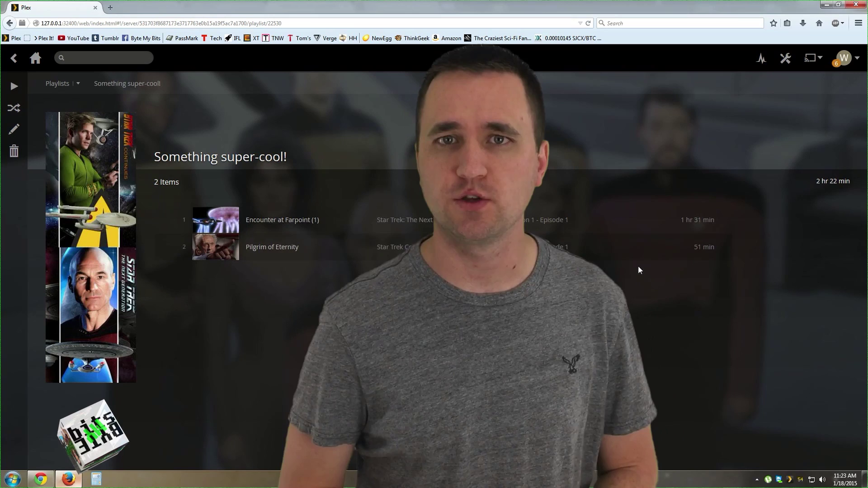
left_click(14, 87)
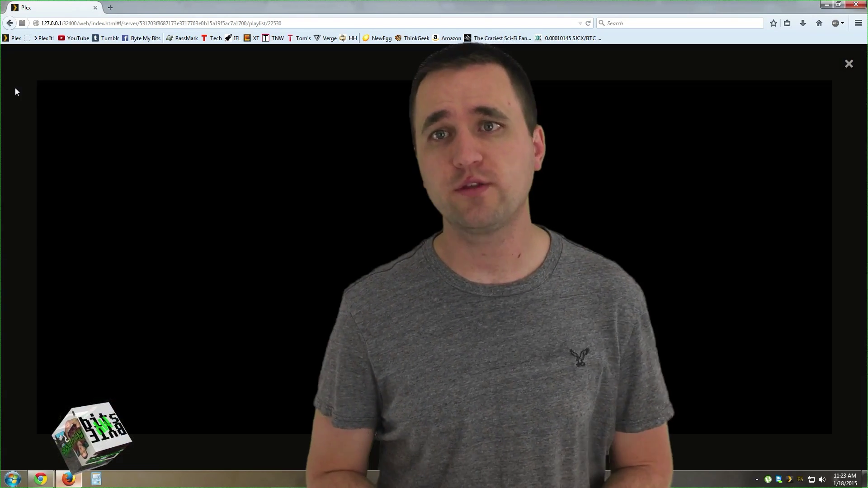